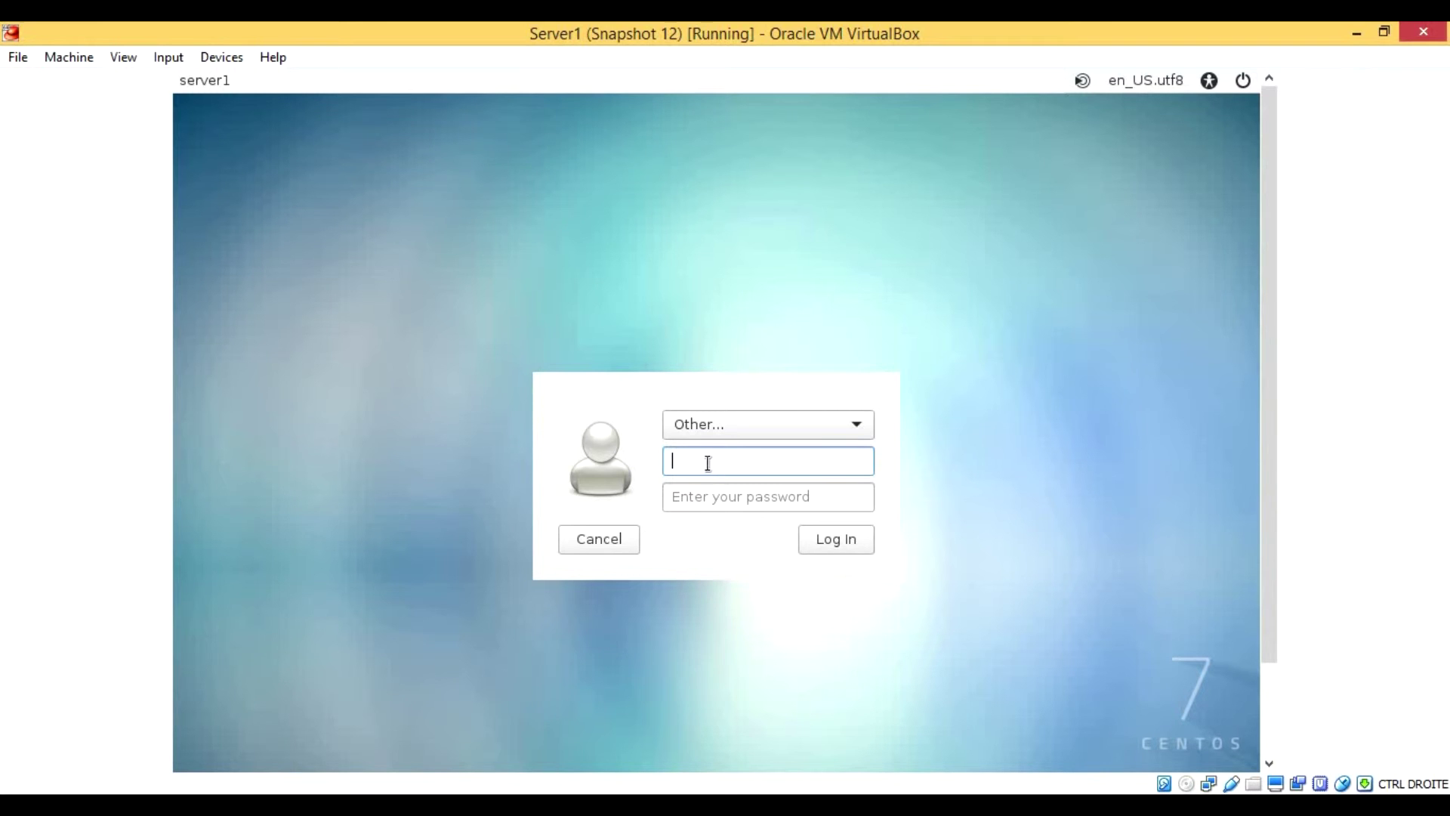
Step: Log into the CentOS guest as root with its password, then open the Devices menu
type("root")
key("Tab")
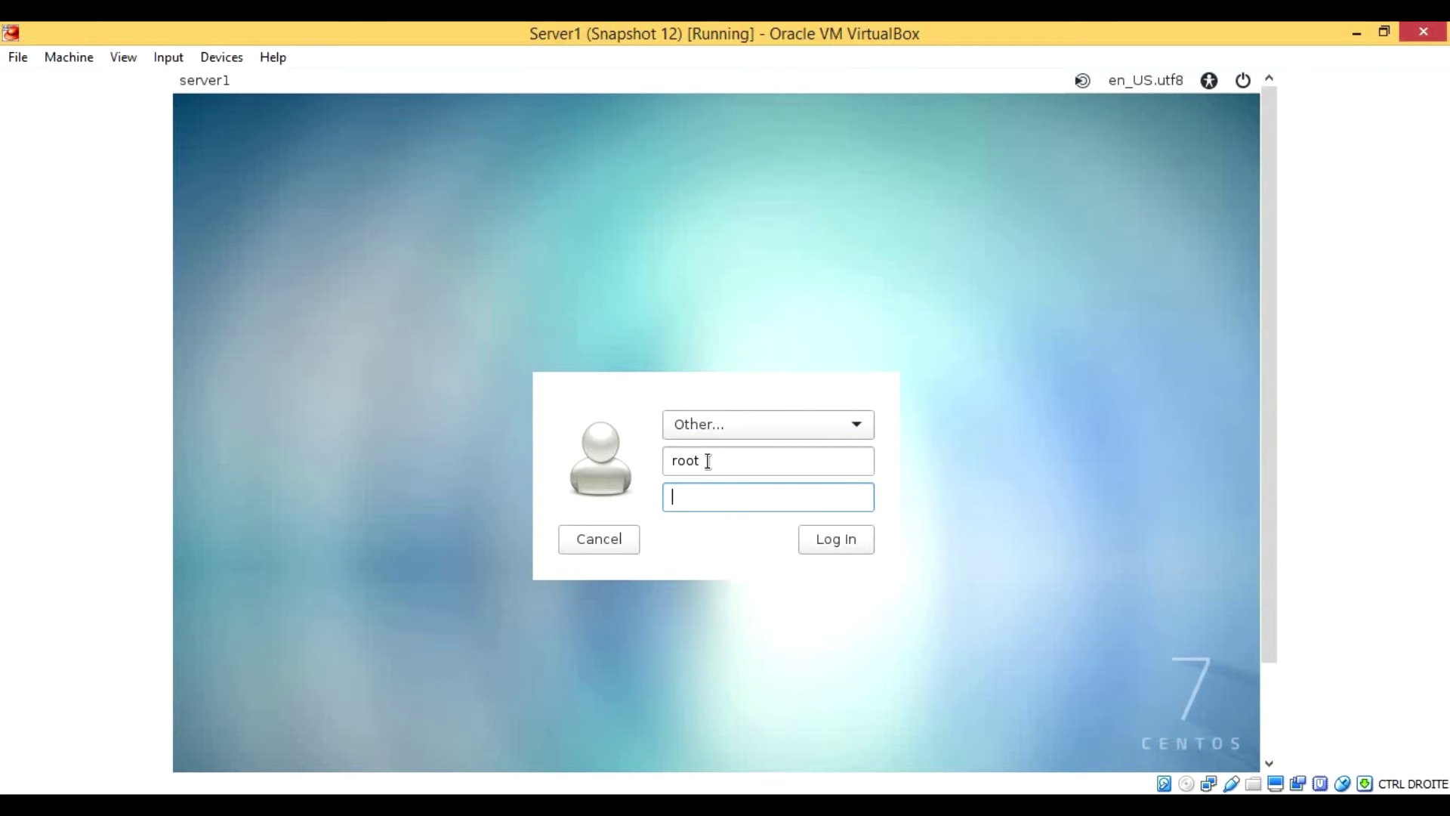
type("***")
key("Return")
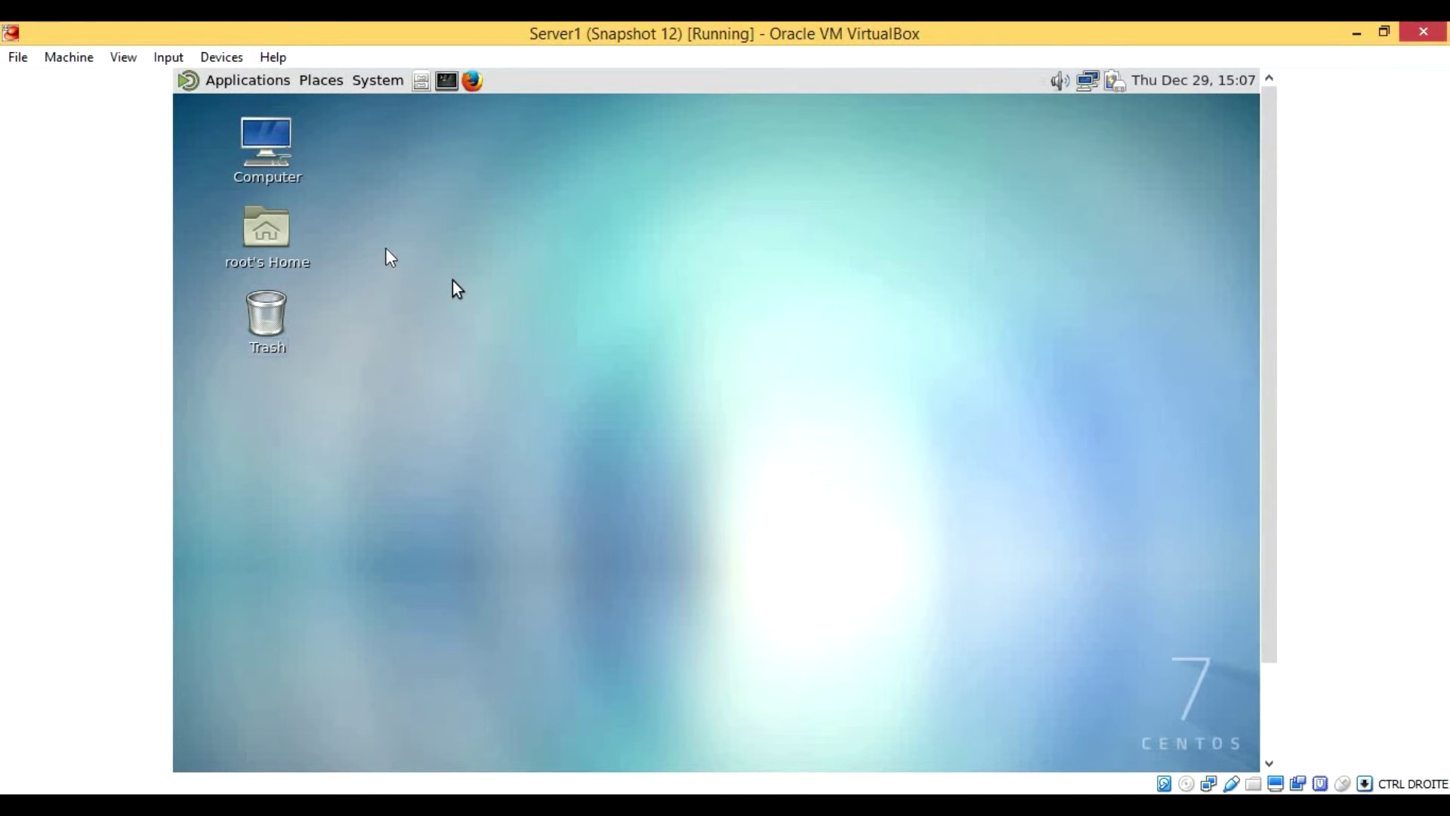
left_click(223, 59)
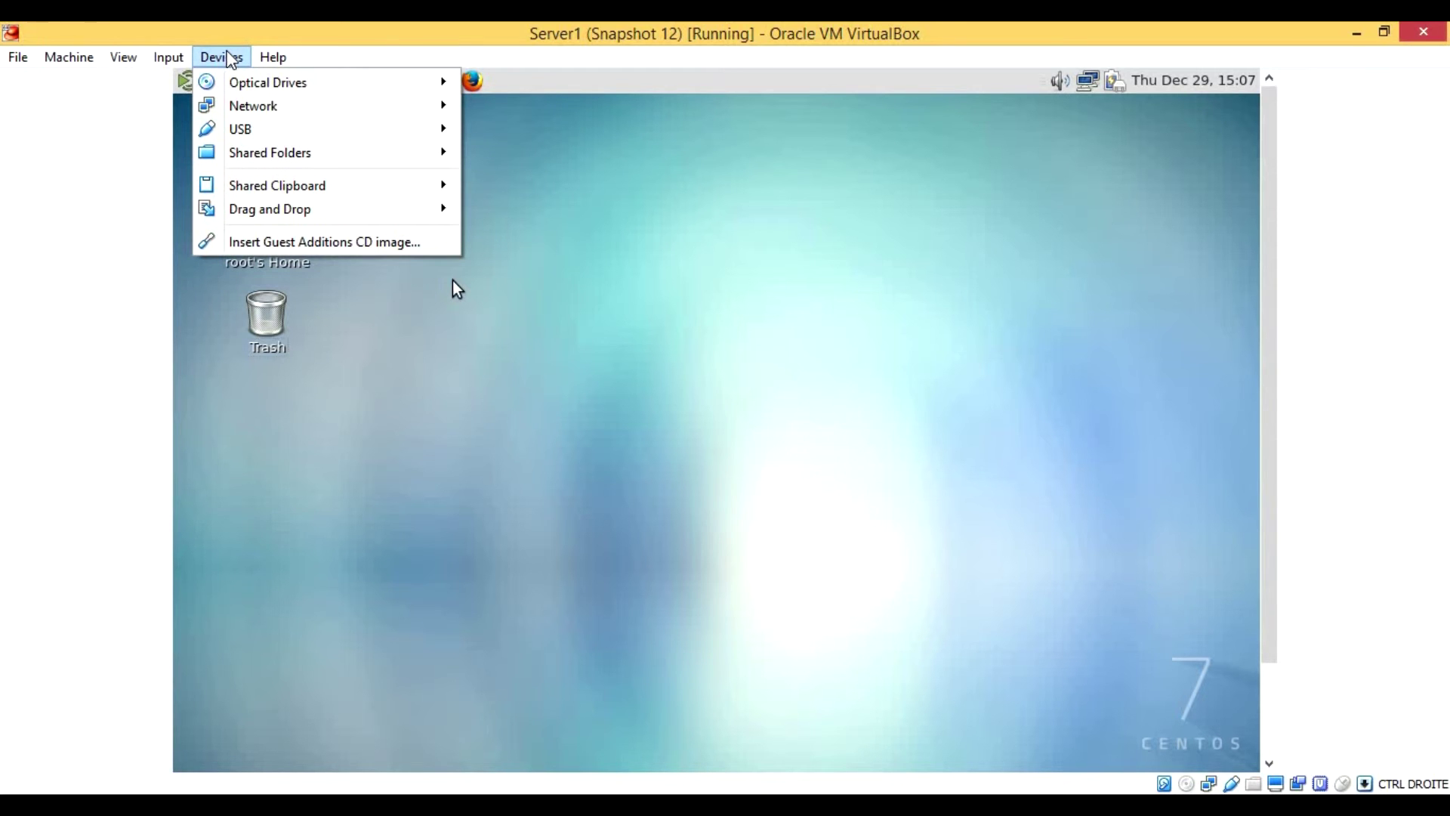
Step: Insert the Guest Additions CD image, accept the autorun dialog, and cancel running its software
left_click(379, 242)
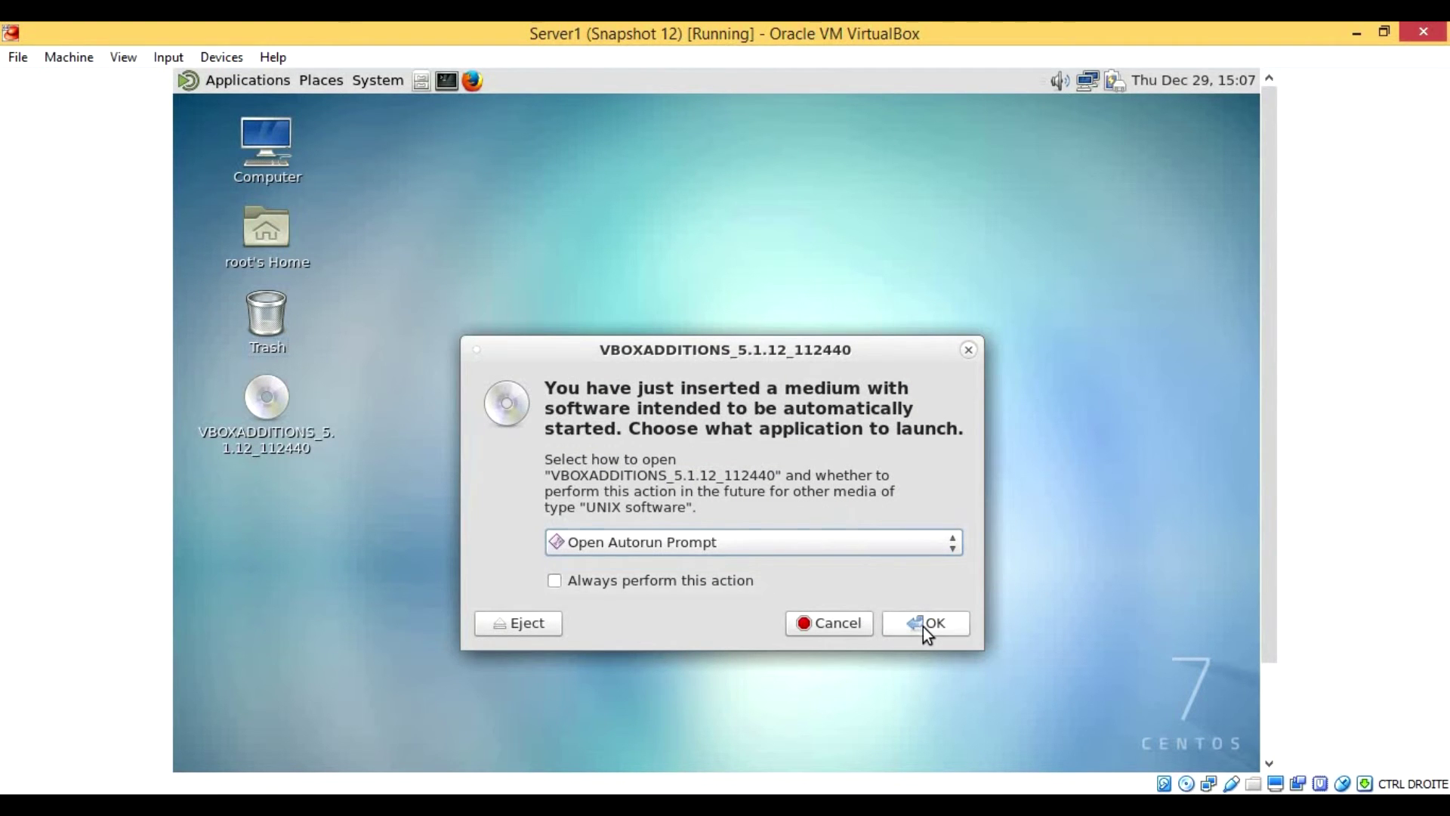
left_click(924, 624)
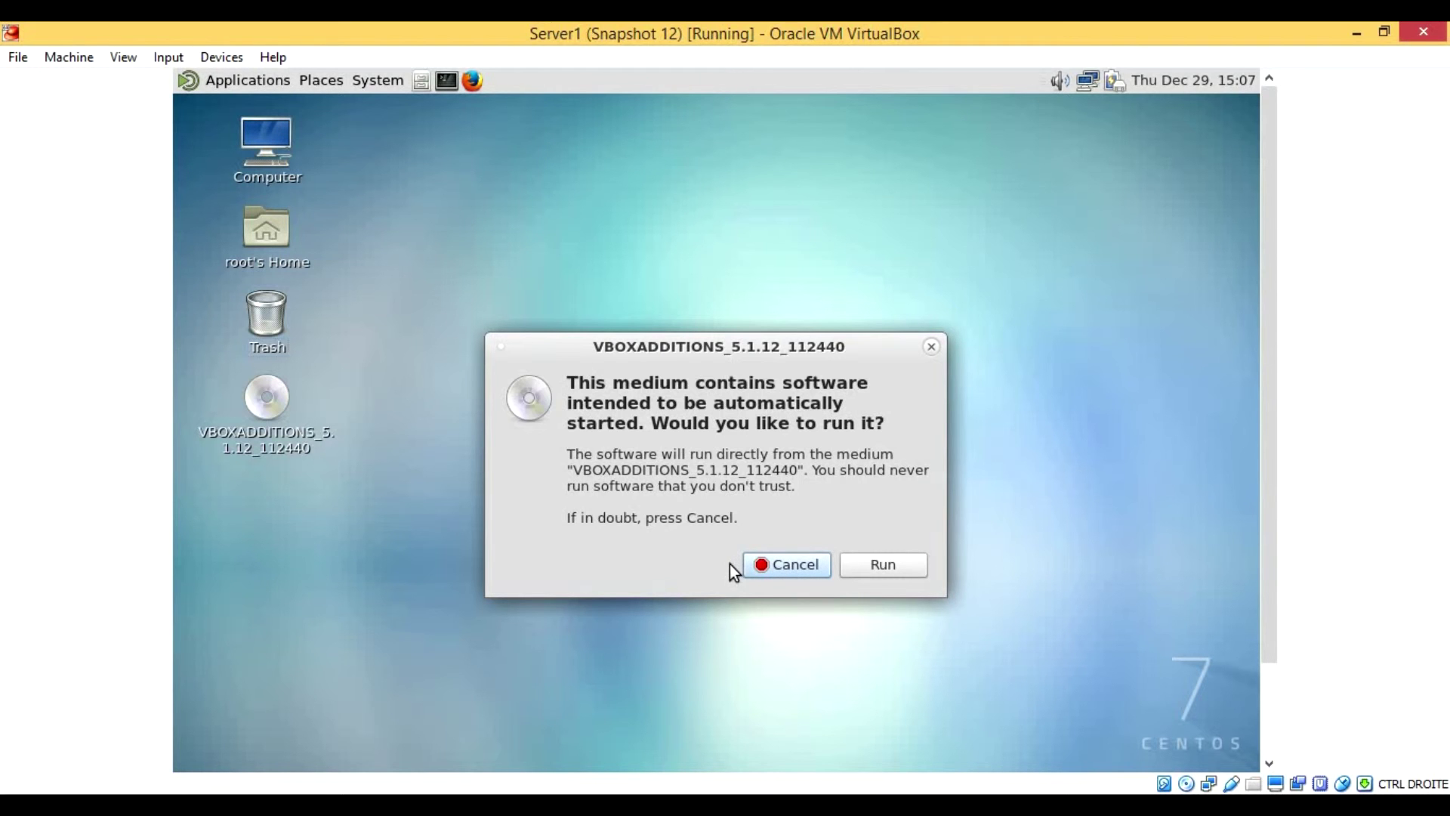
left_click(755, 564)
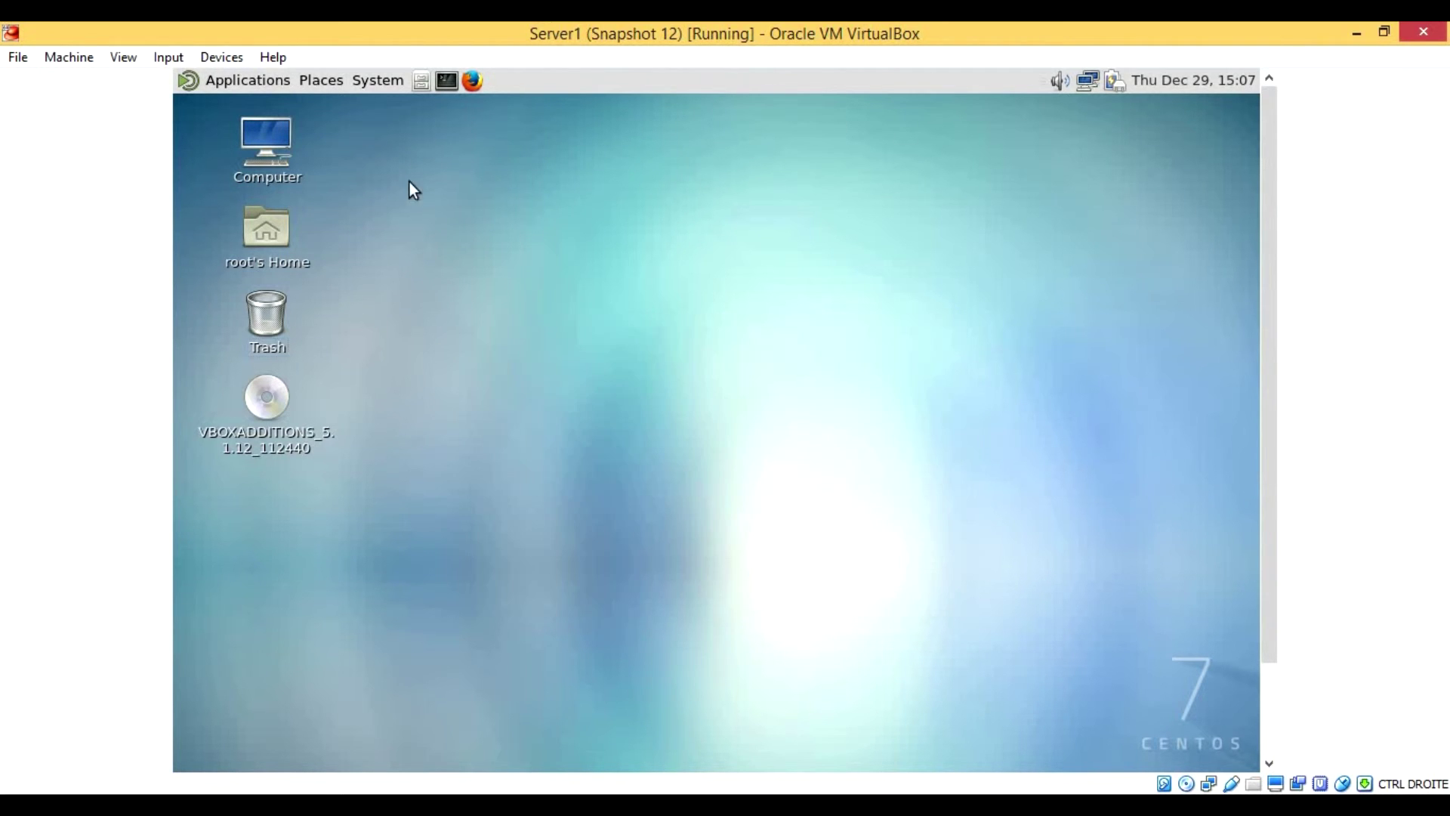
Step: Open a terminal with enlarged text and run mount to show the Guest Additions disc
left_click(452, 83)
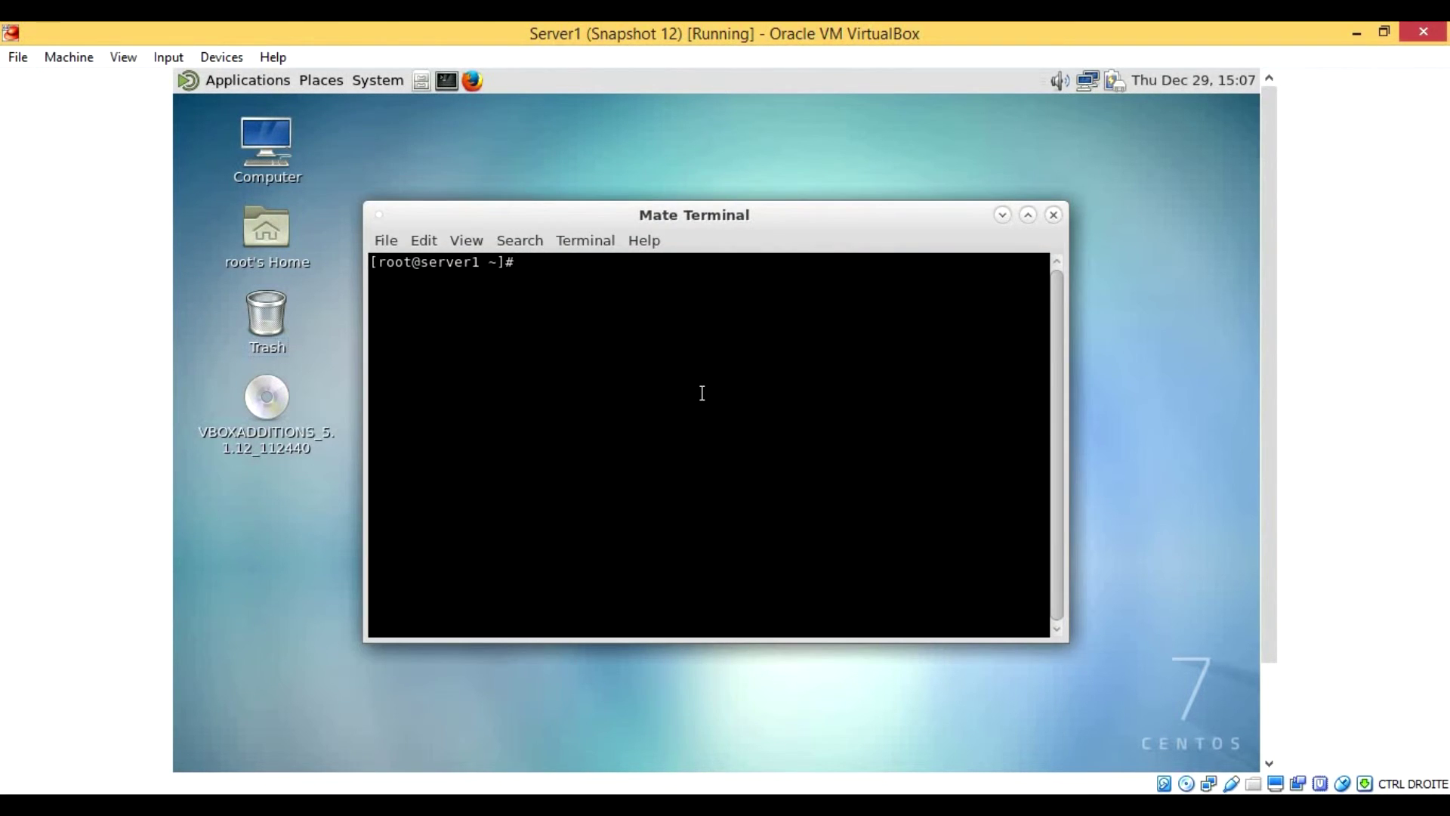
key("ctrl+plus")
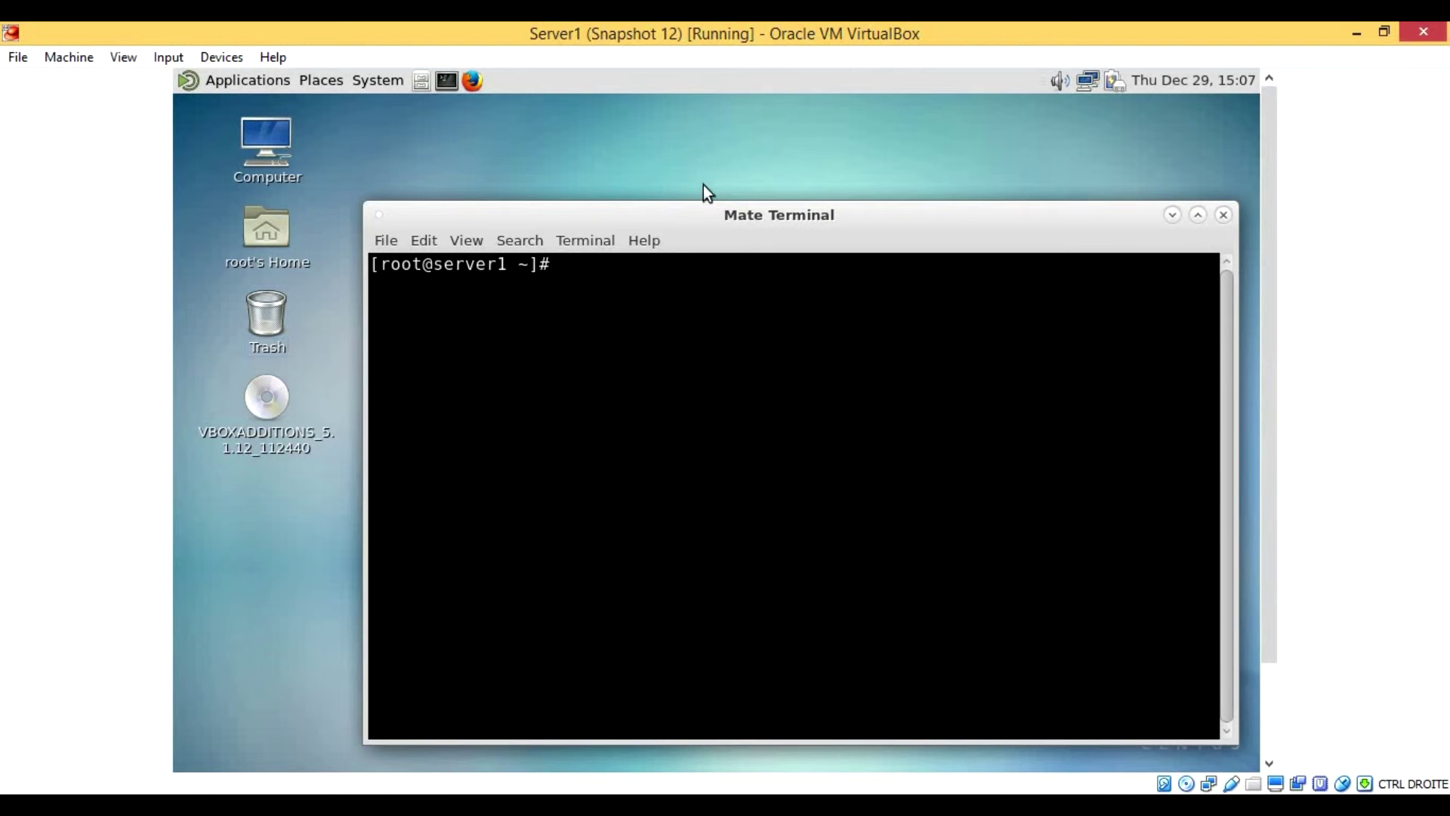
left_click_drag(716, 211, 688, 186)
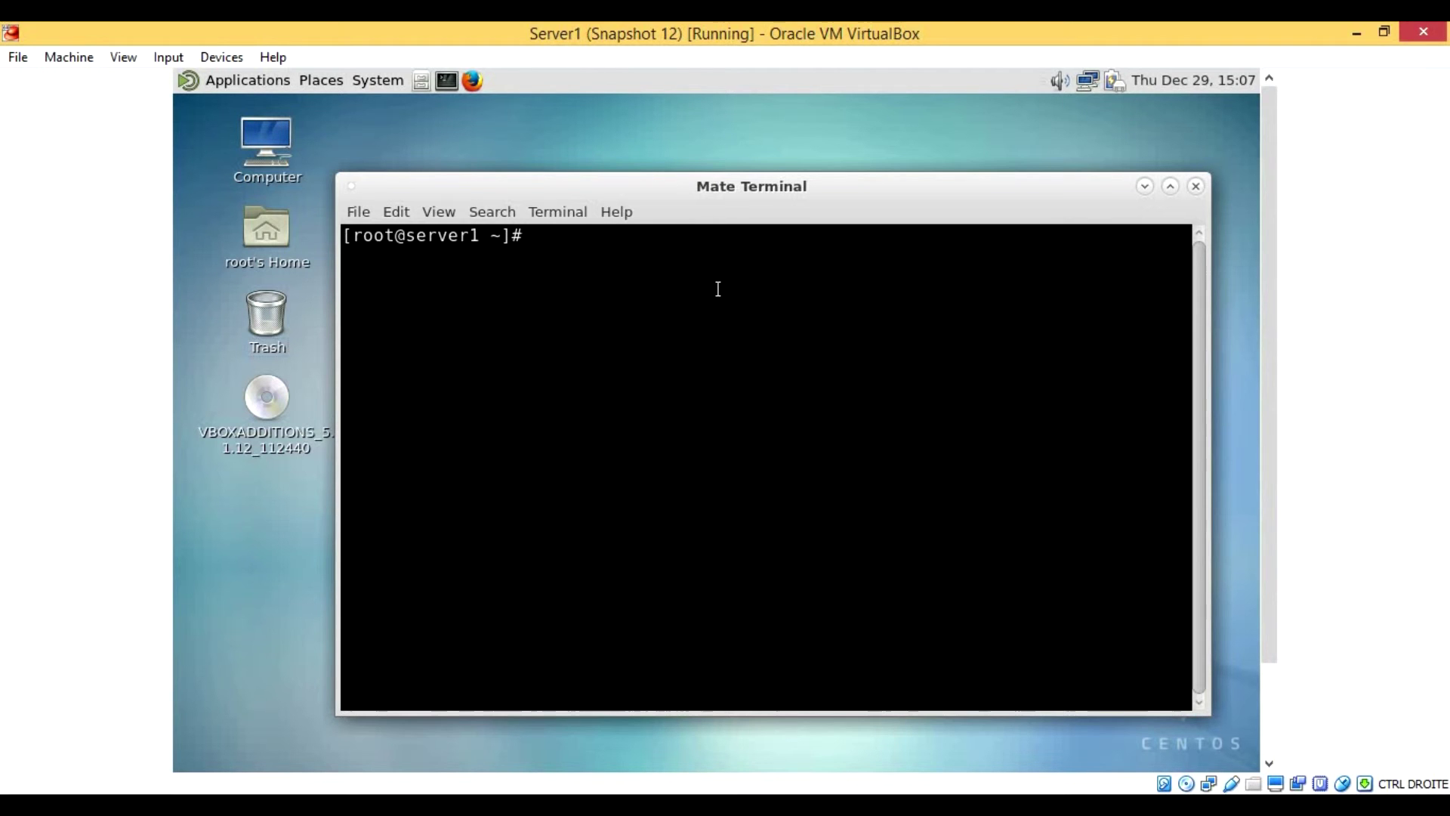
type("mount")
key("Return")
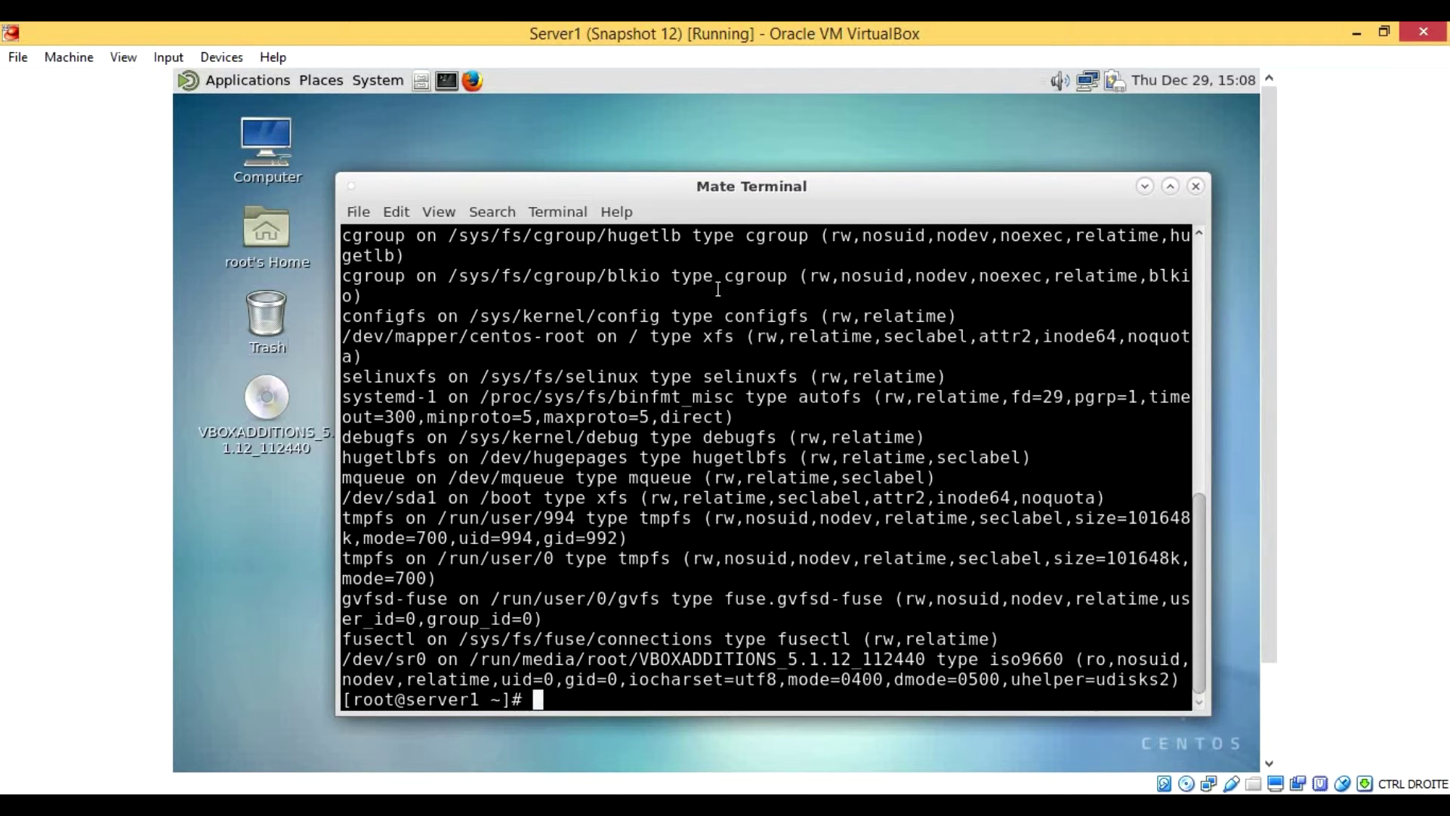
Step: Tab-complete the path /run/media/root/VBOXADDITIONS_5.1.12_112440, list its files, and complete VBoxLinuxAdditions.run
type("/run/me")
key("Tab")
type("root/V")
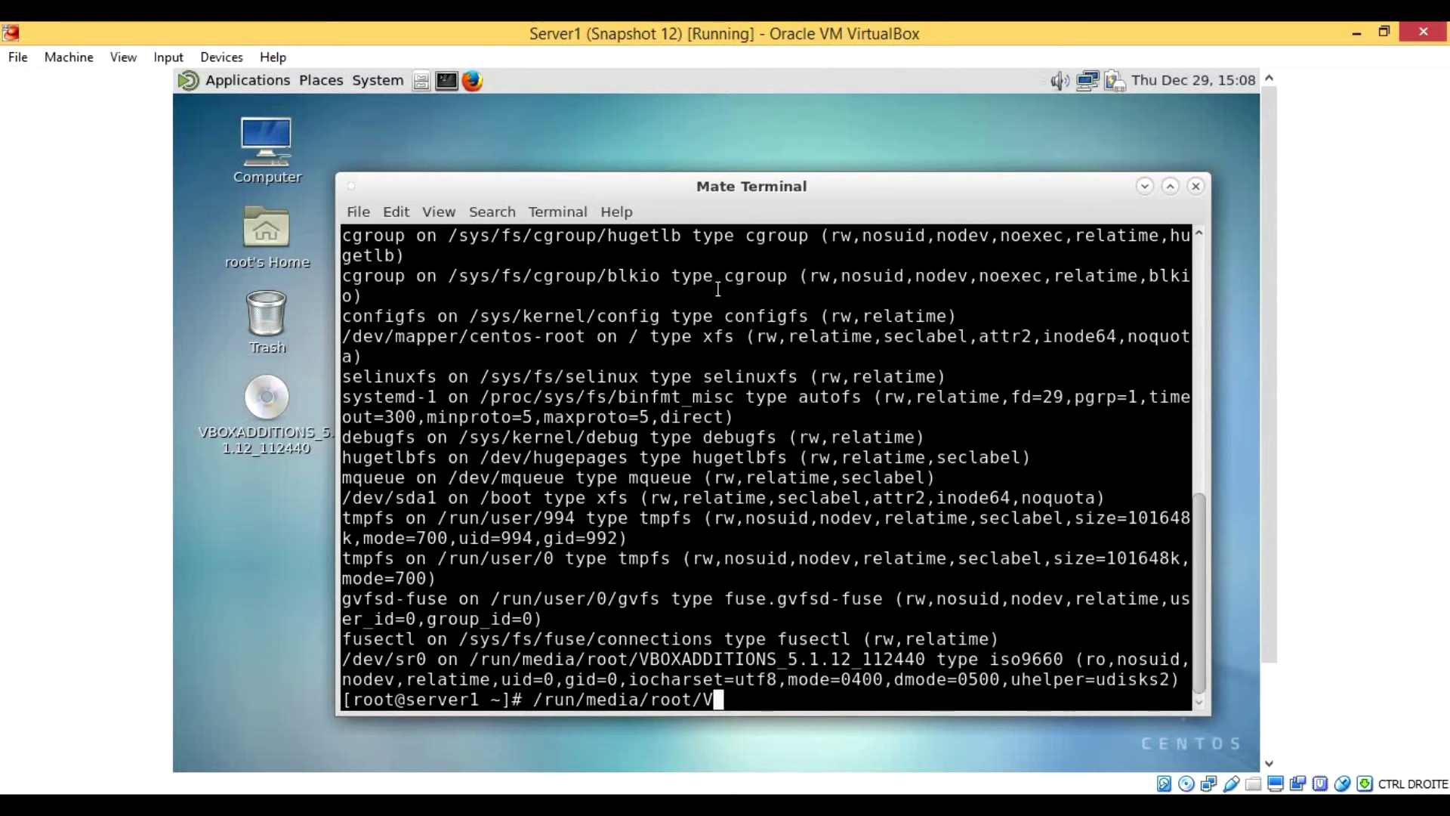
key("Tab")
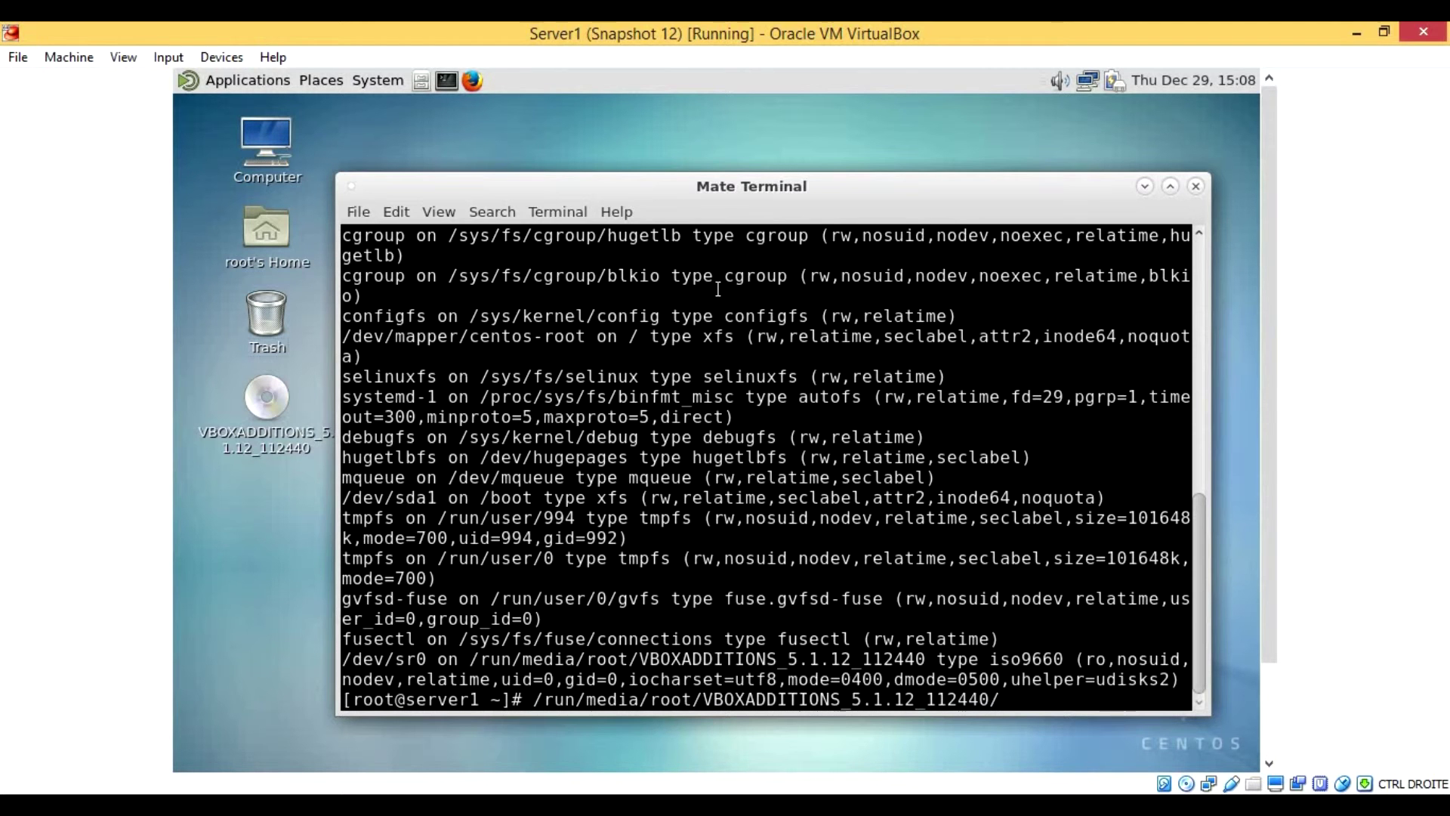
key("Tab")
key("Tab")
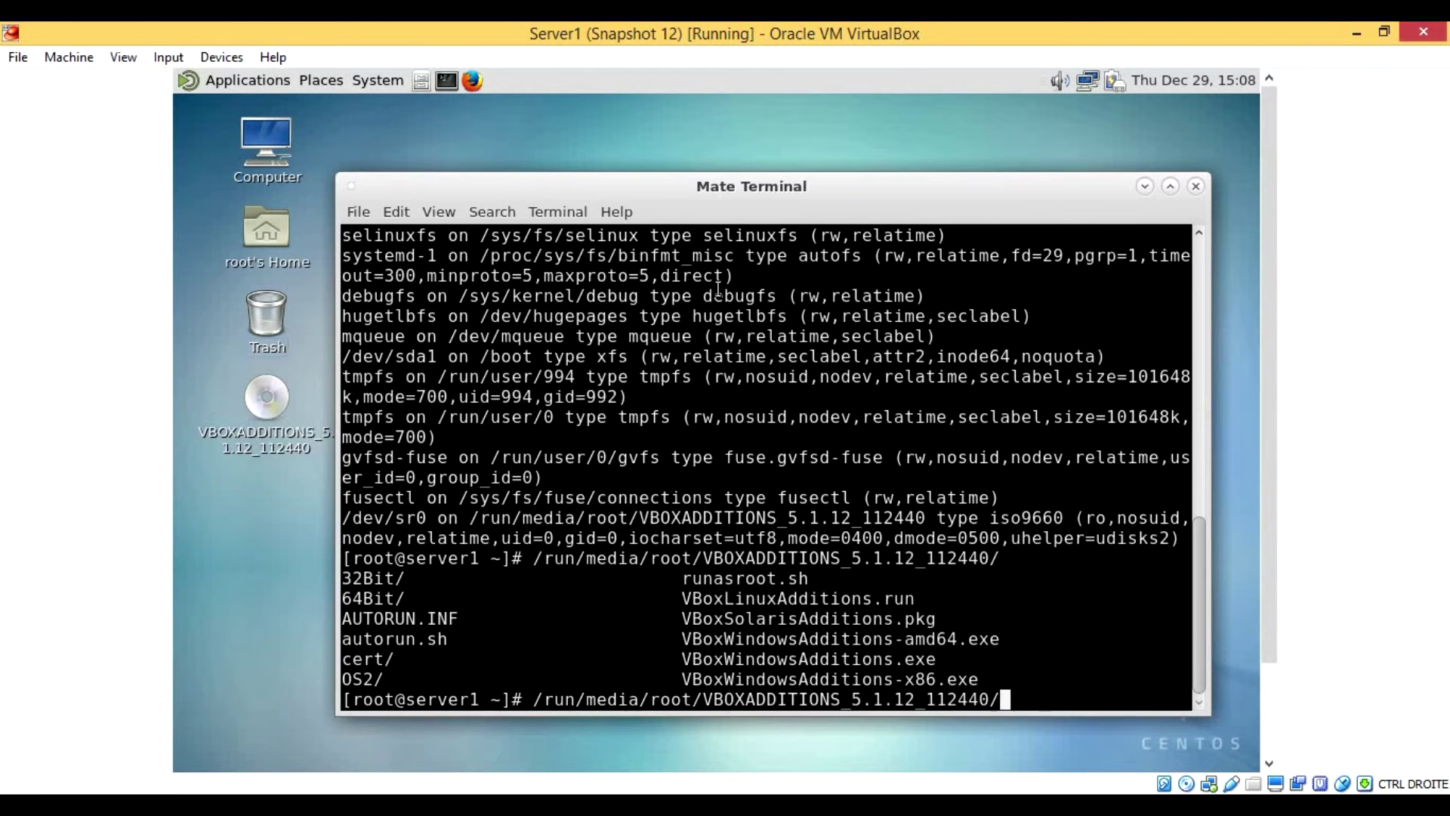
type("VBoxL")
key("Tab")
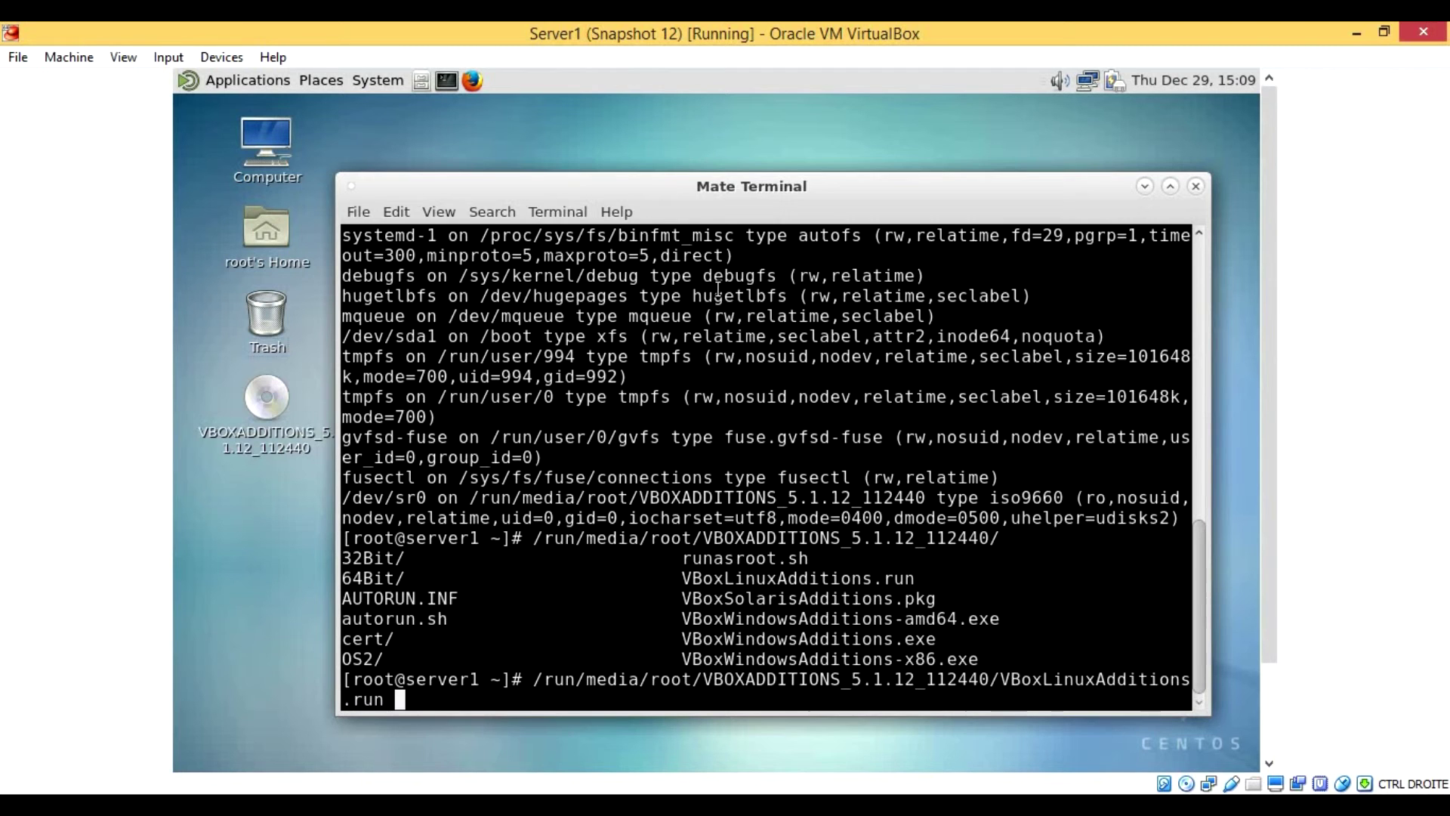
Step: Run VBoxLinuxAdditions.run to install Guest Additions 5.1.12, then reboot the guest
key("Return")
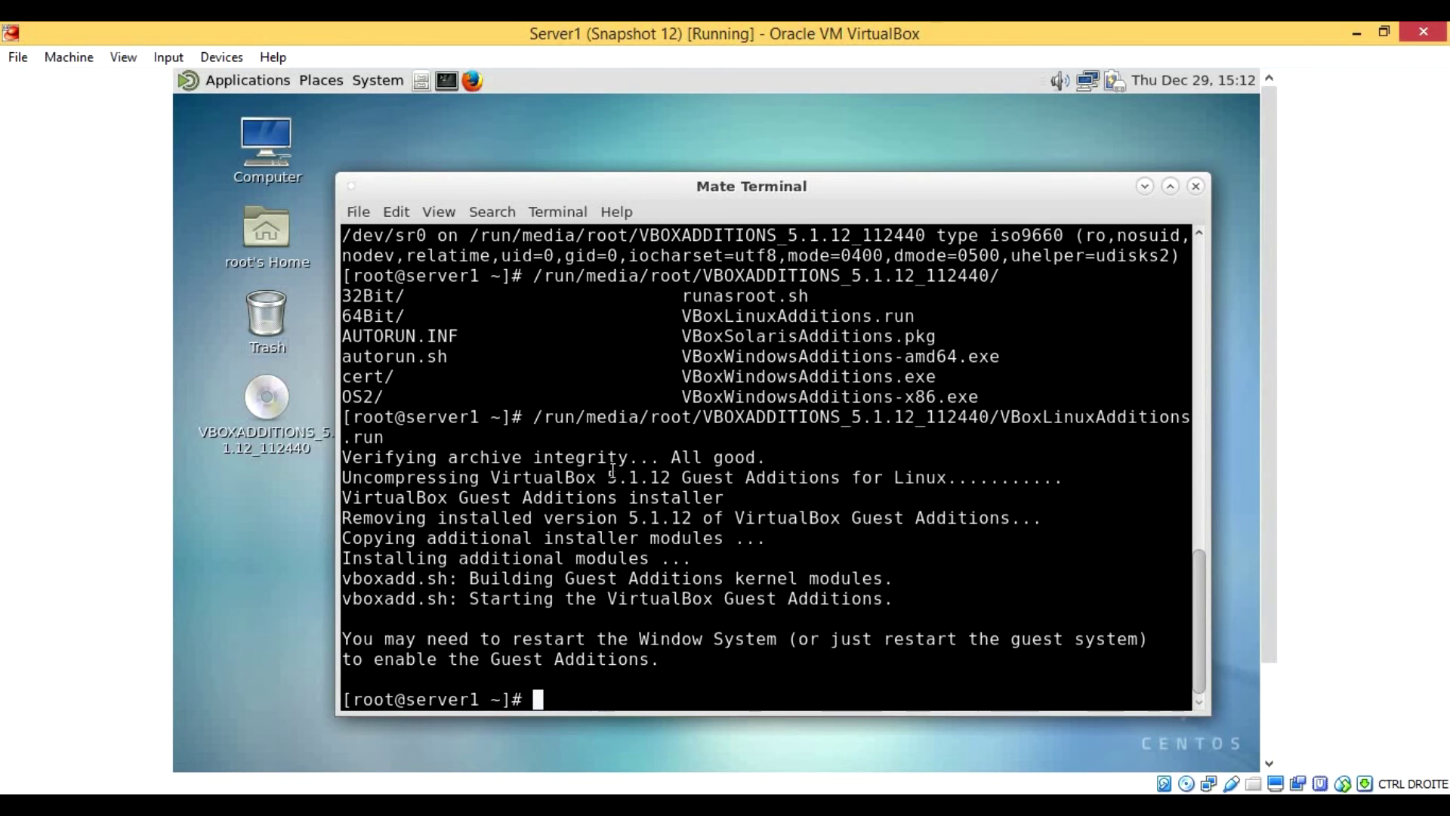
type("reboot")
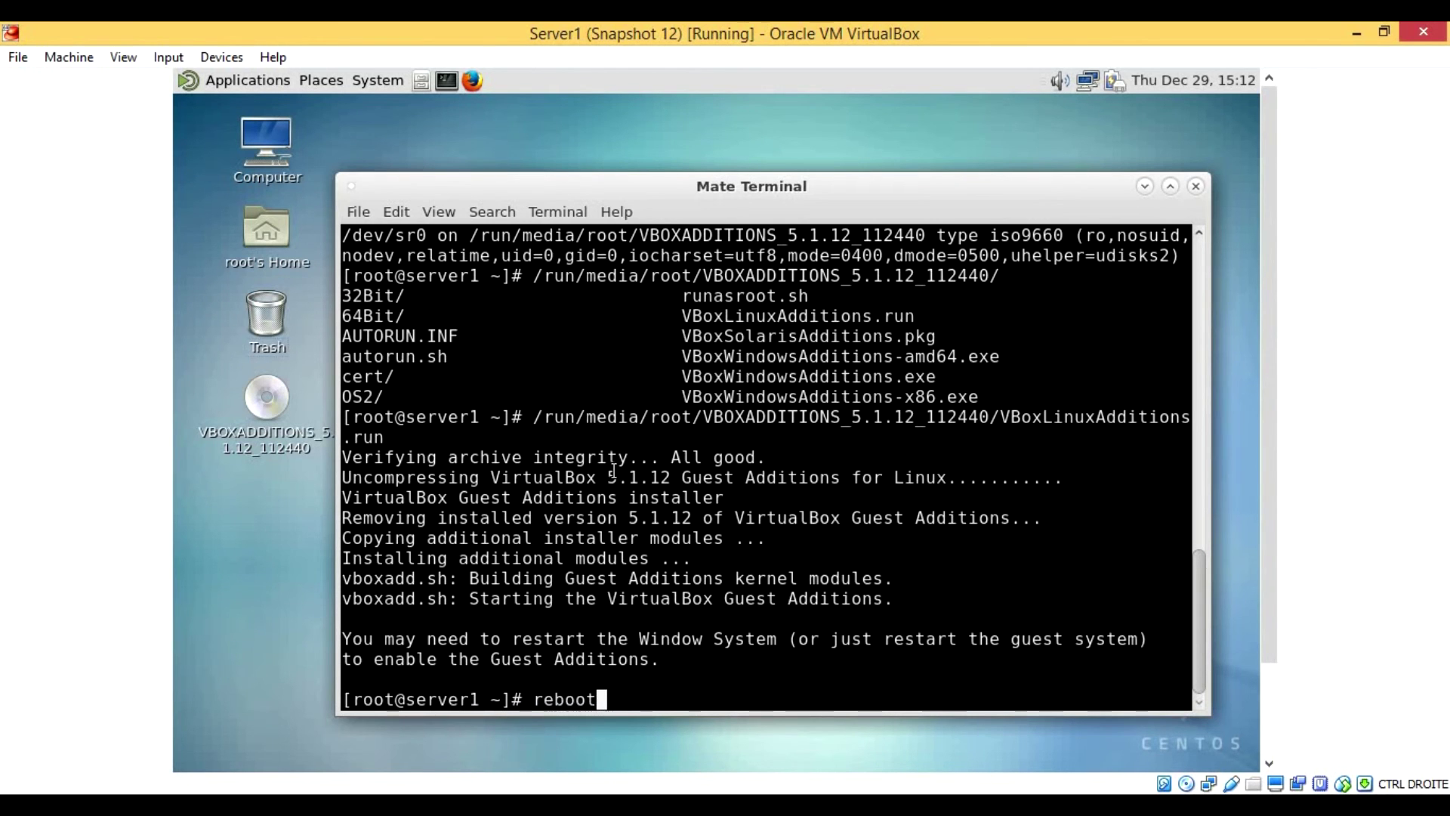
key("Return")
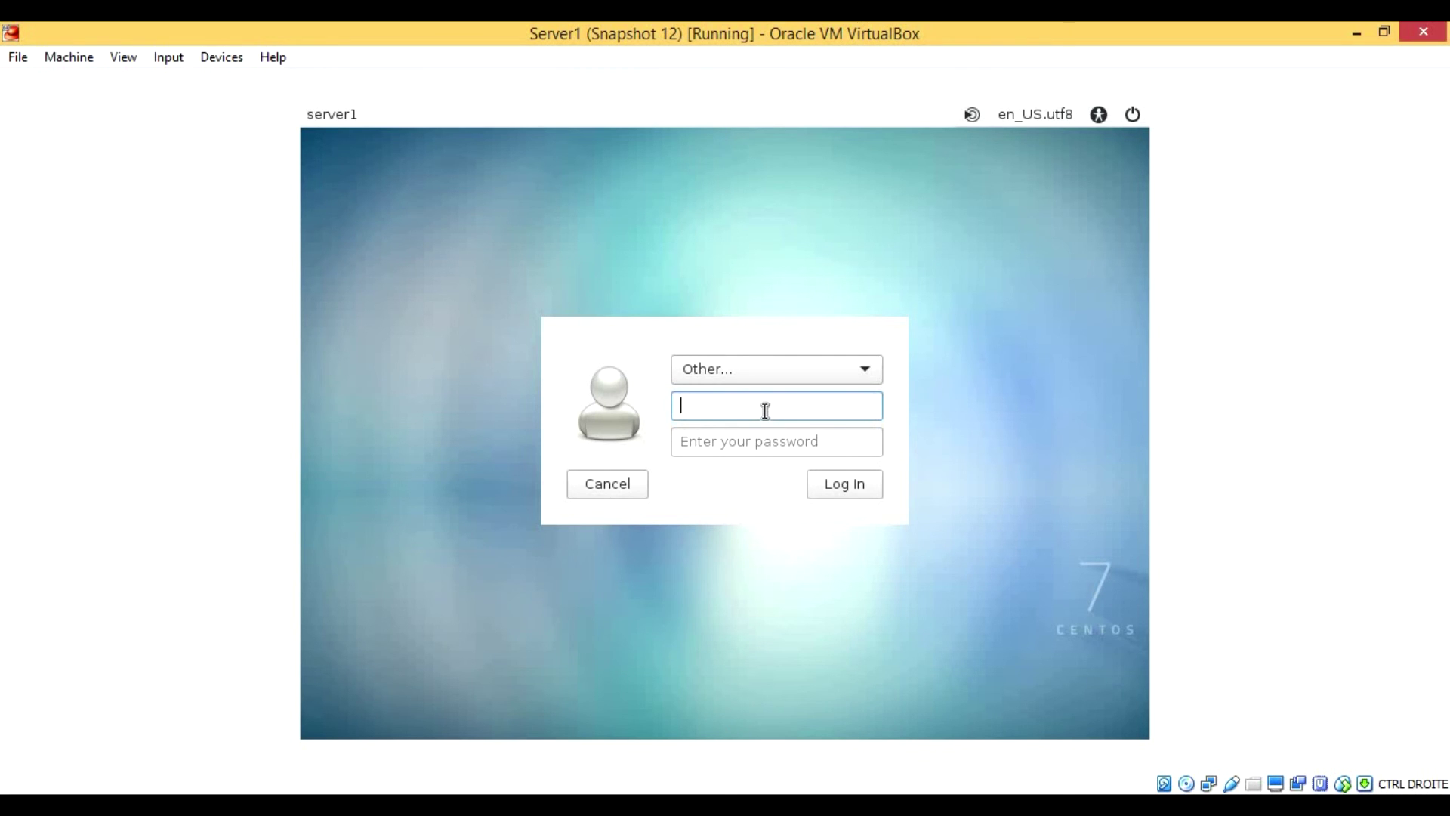
Step: After the reboot, log back in as root with the root password
type("root")
key("Return")
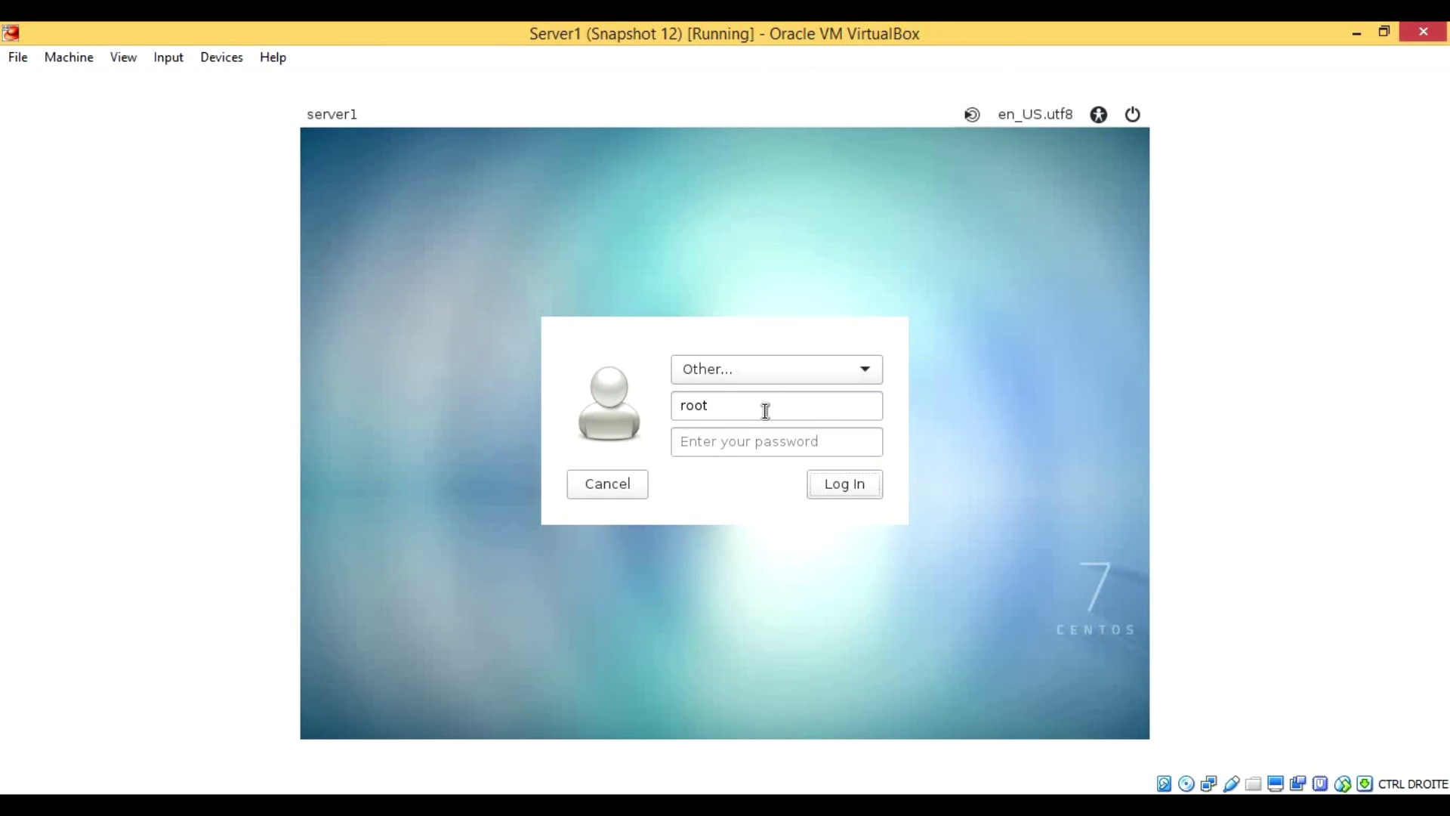
left_click(750, 444)
type("123")
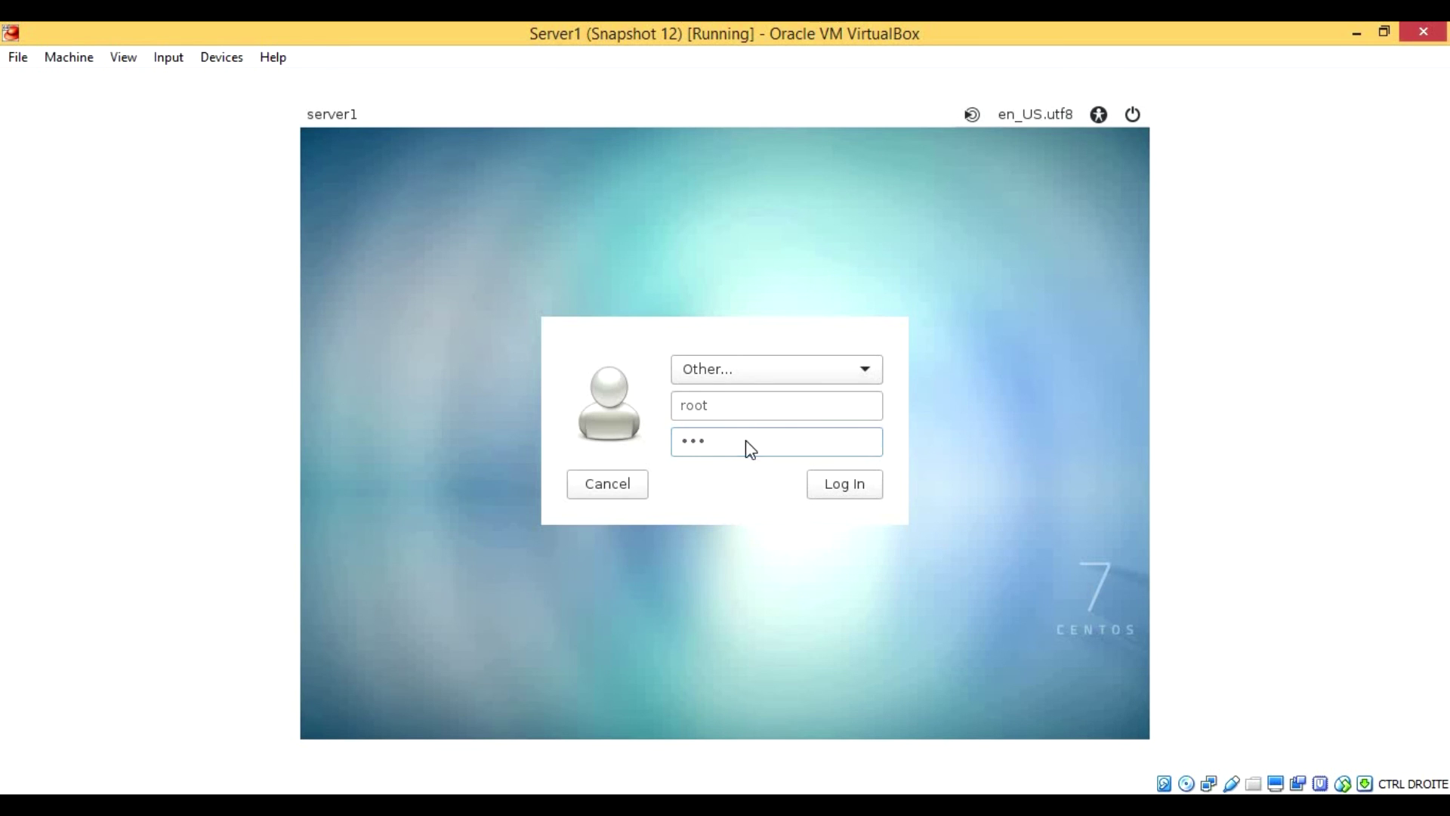
key("Return")
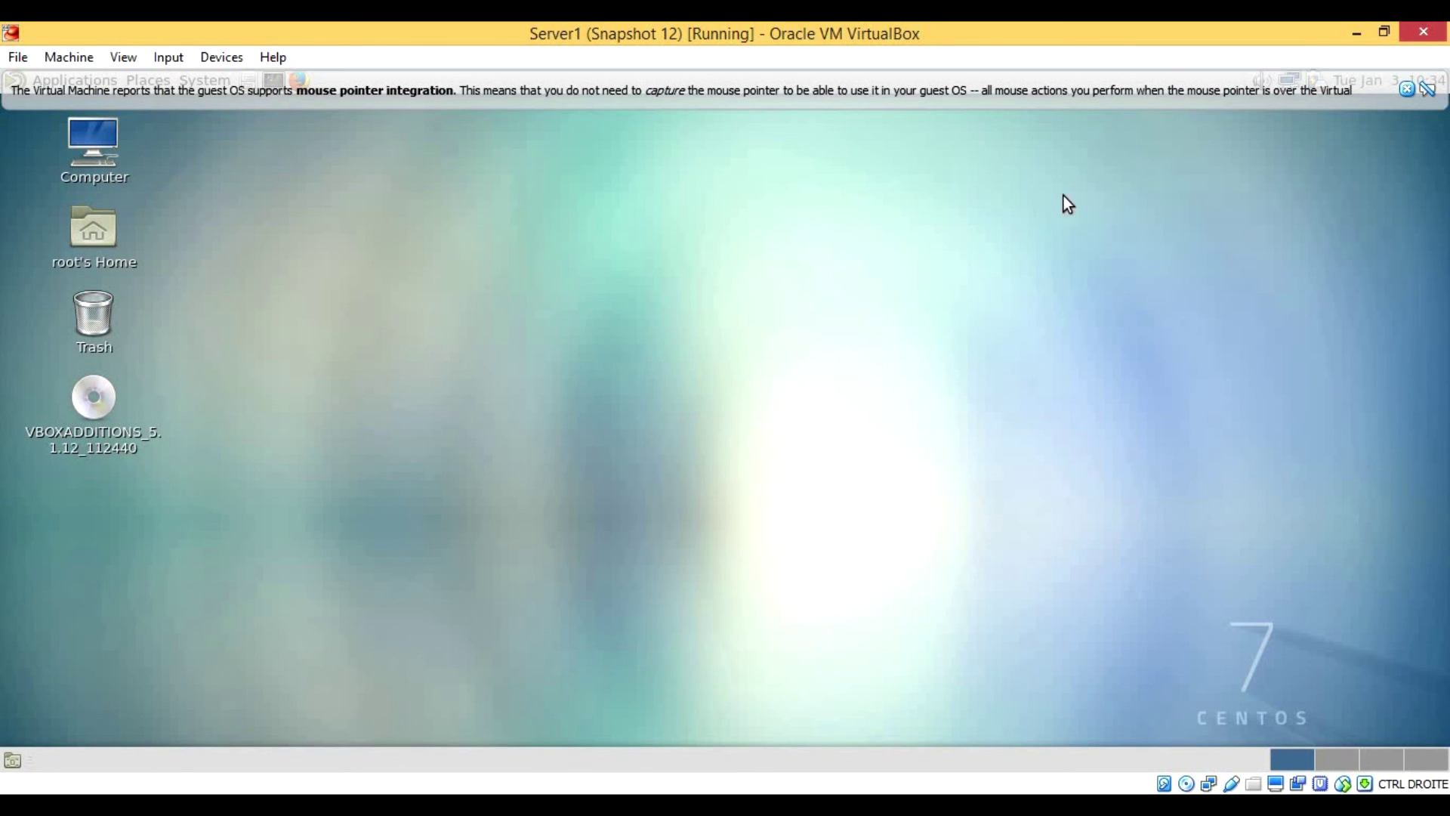
Step: Eject the VBOXADDITIONS disc and close the mouse pointer integration notice
right_click(114, 424)
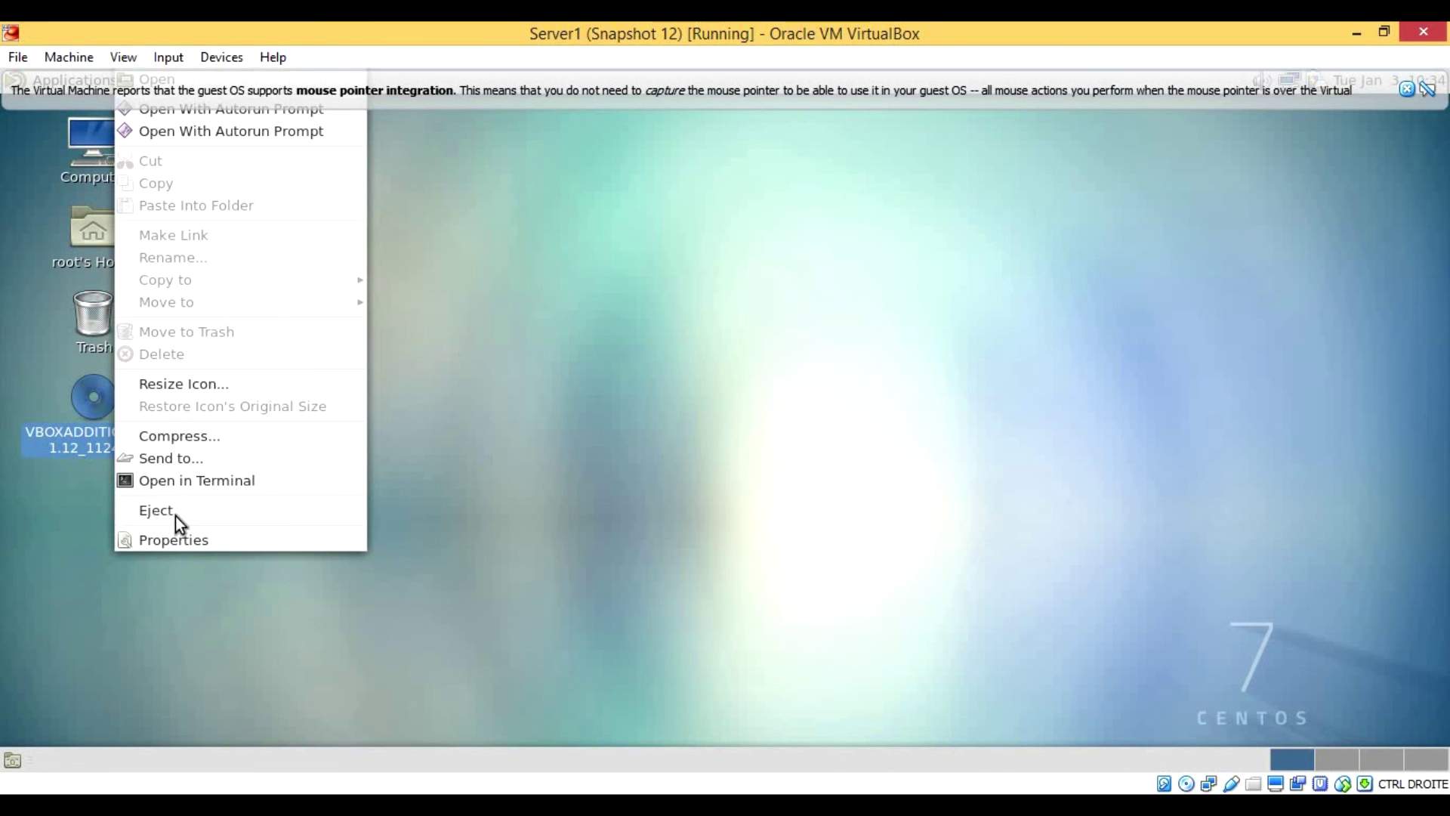
left_click(175, 512)
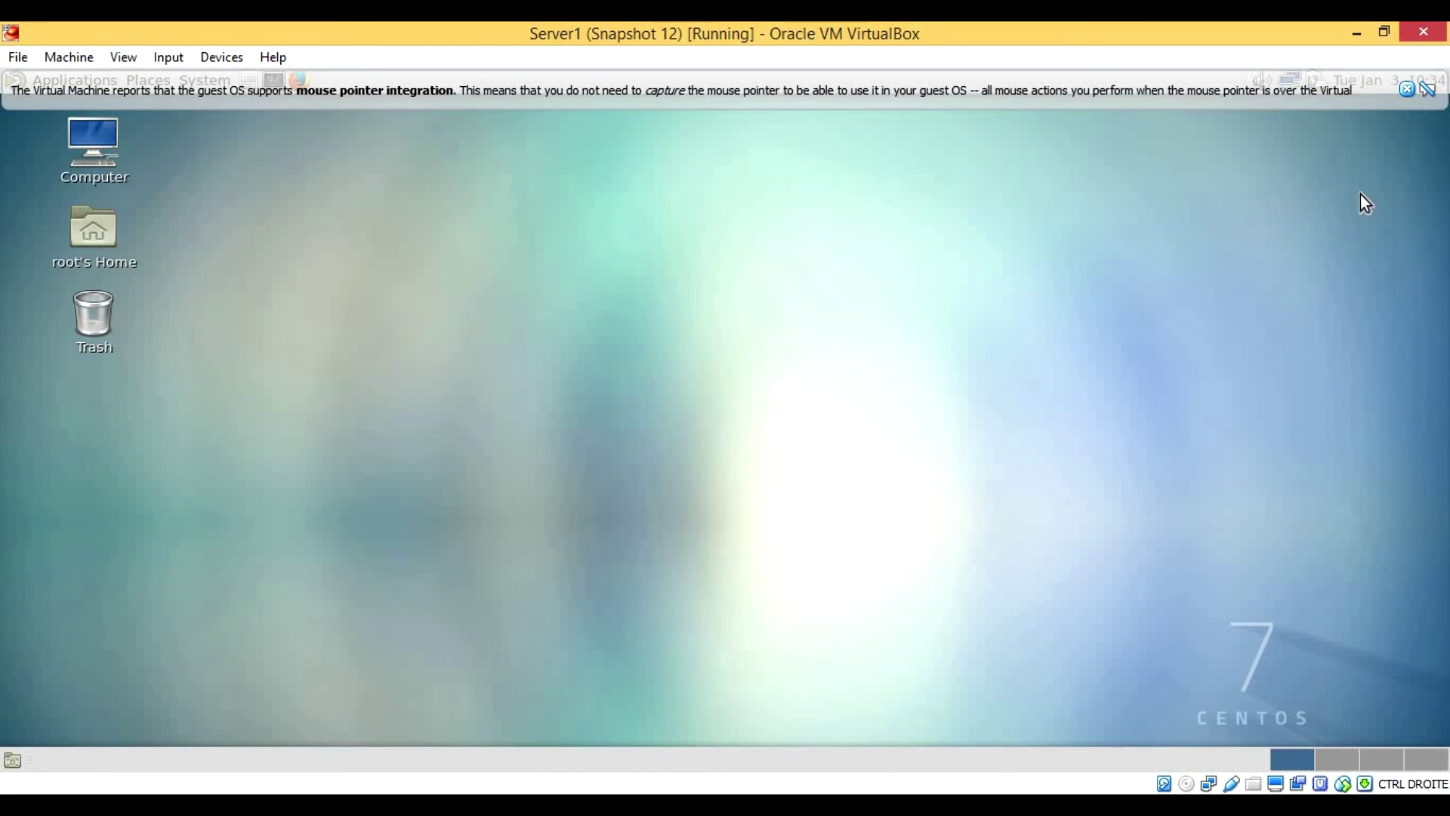
left_click(1406, 89)
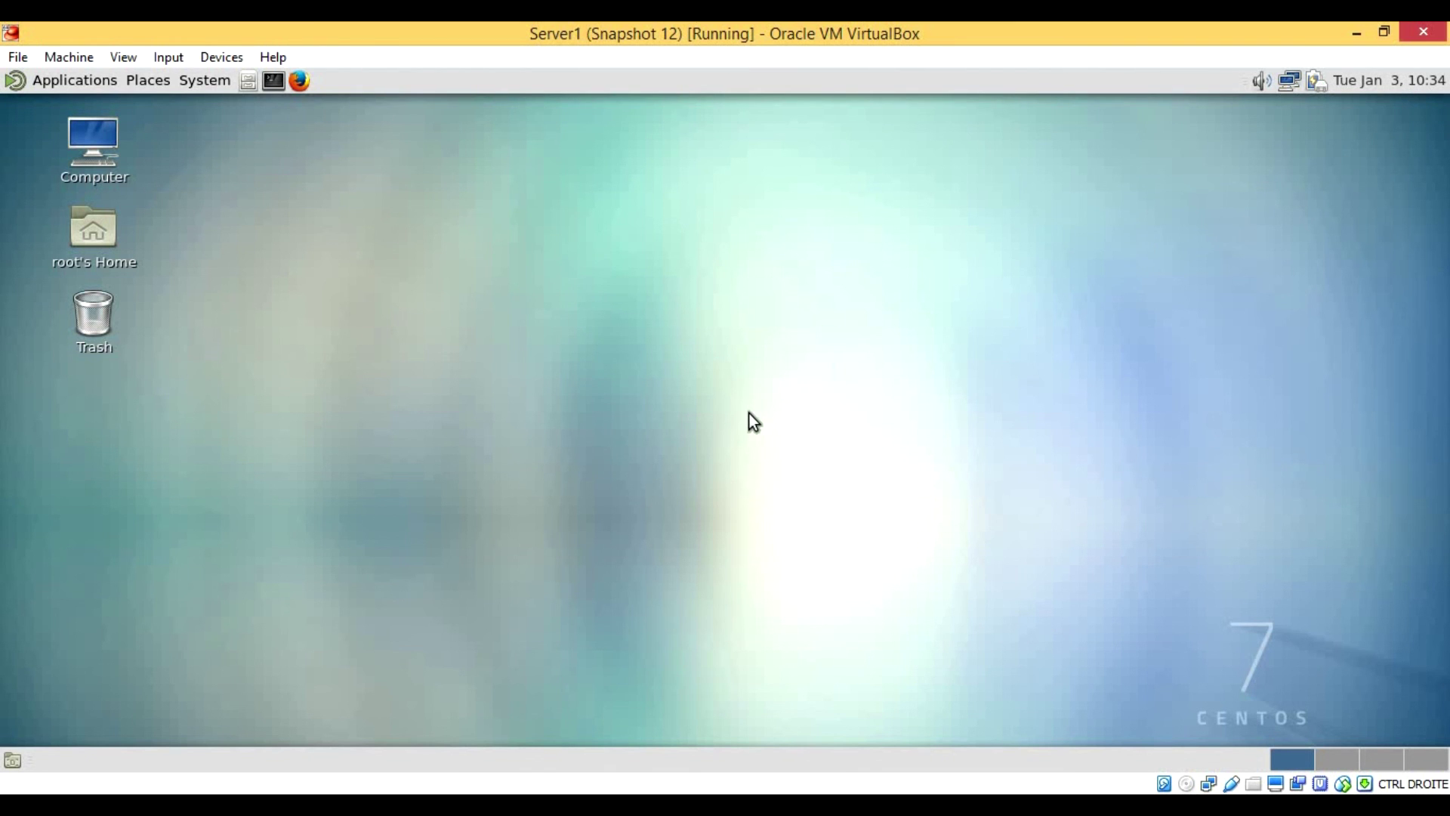
left_click_drag(913, 281, 758, 432)
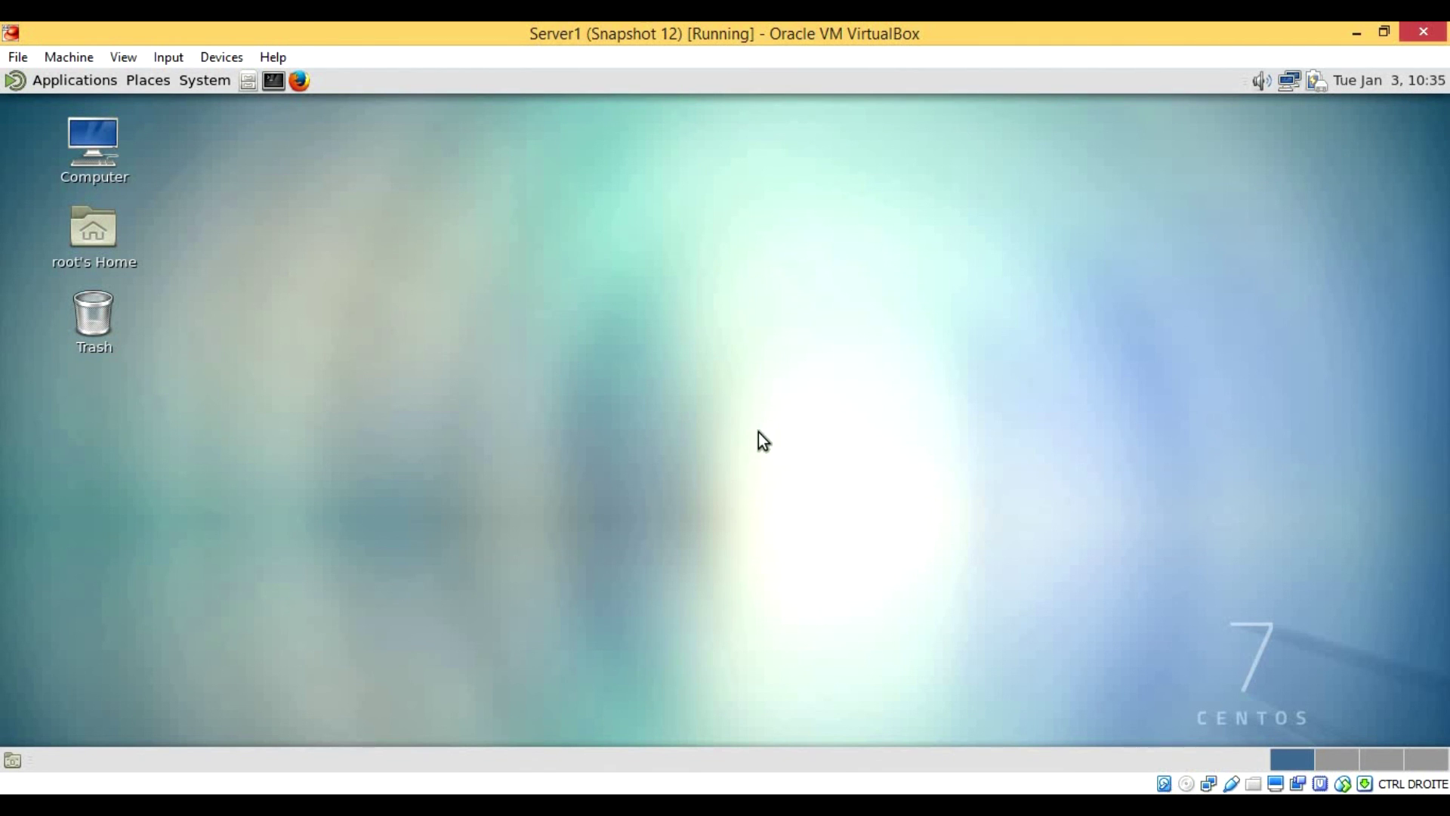